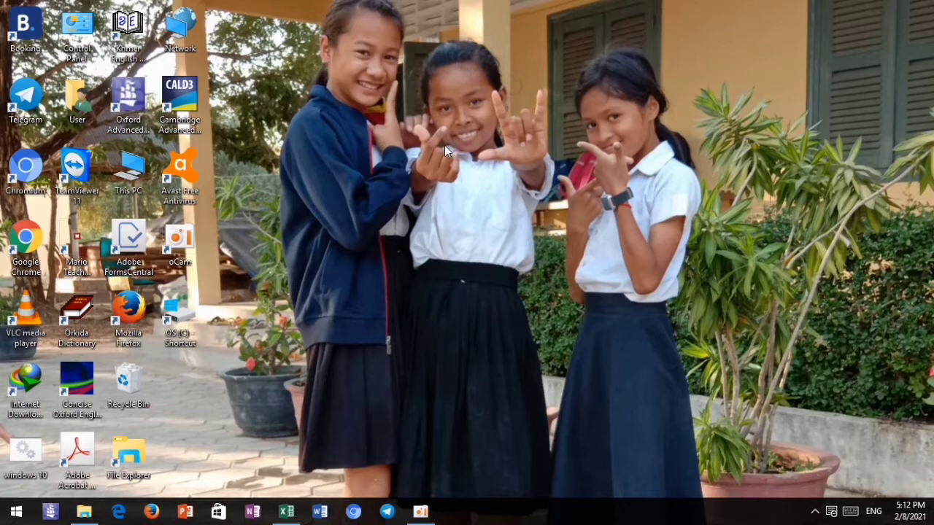
Step: Restore the Excel score sheet and scroll through the student totals and averages
click(288, 514)
scroll(333, 280, down, 2)
scroll(337, 280, up, 1)
scroll(338, 280, up, 2)
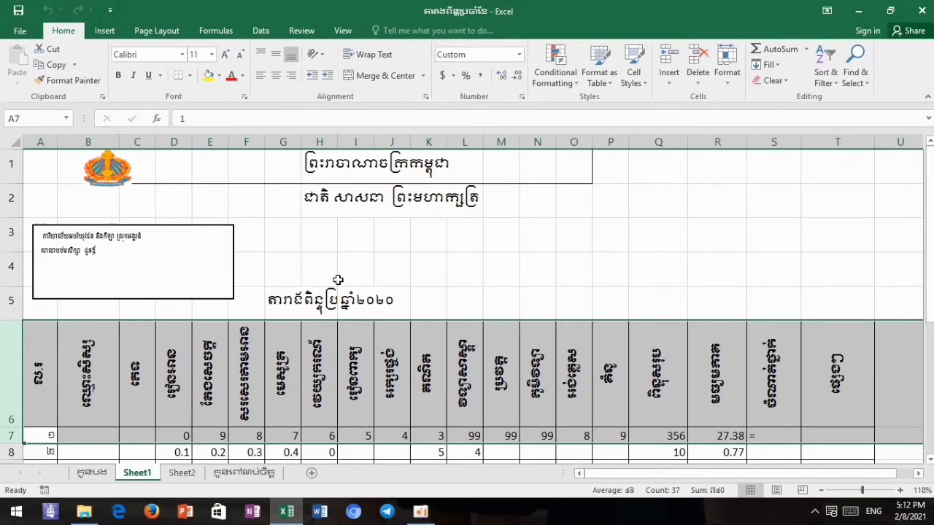
scroll(338, 281, down, 1)
scroll(337, 283, up, 1)
scroll(329, 291, down, 2)
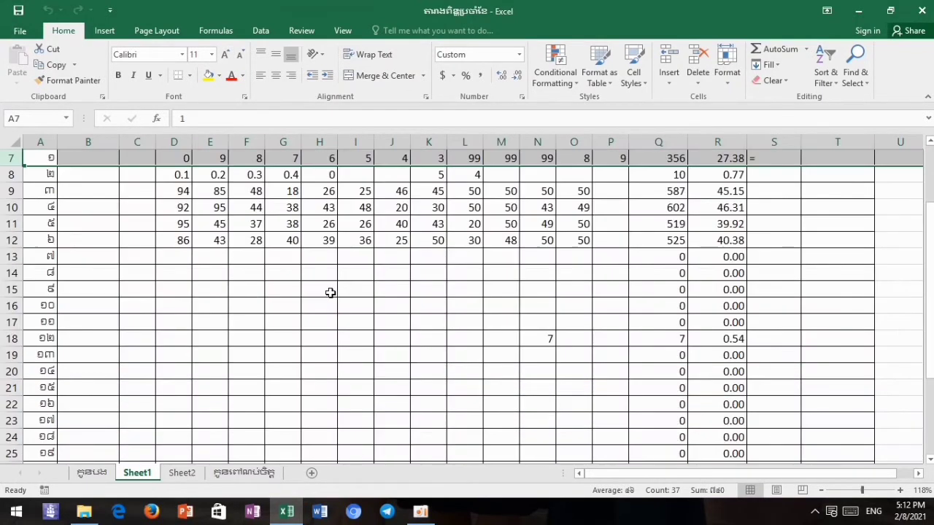
scroll(329, 292, up, 2)
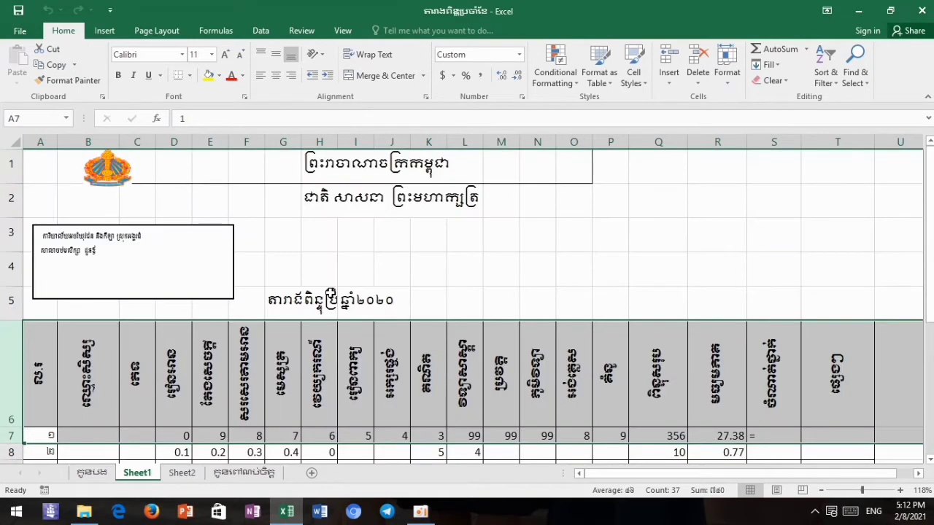
scroll(329, 292, down, 1)
scroll(445, 370, down, 1)
scroll(445, 370, down, 1)
scroll(445, 369, up, 1)
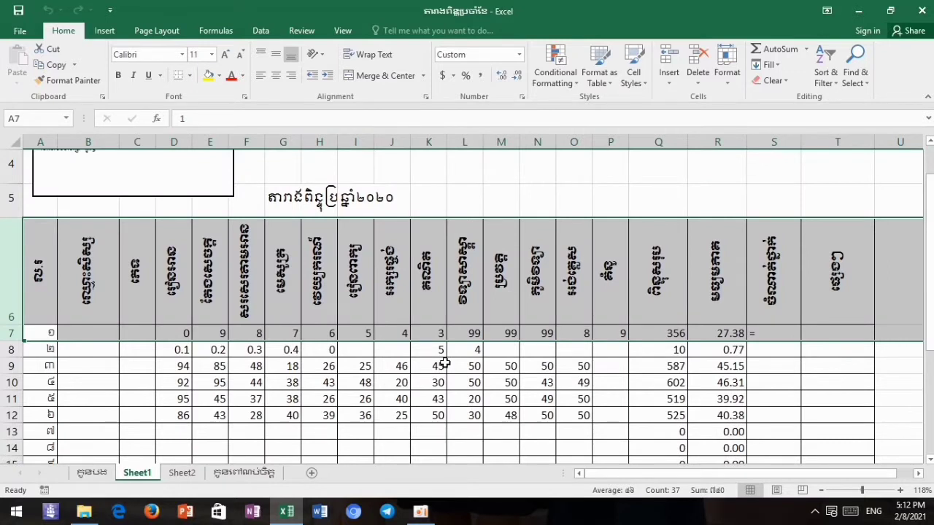
scroll(430, 354, down, 1)
scroll(425, 354, up, 2)
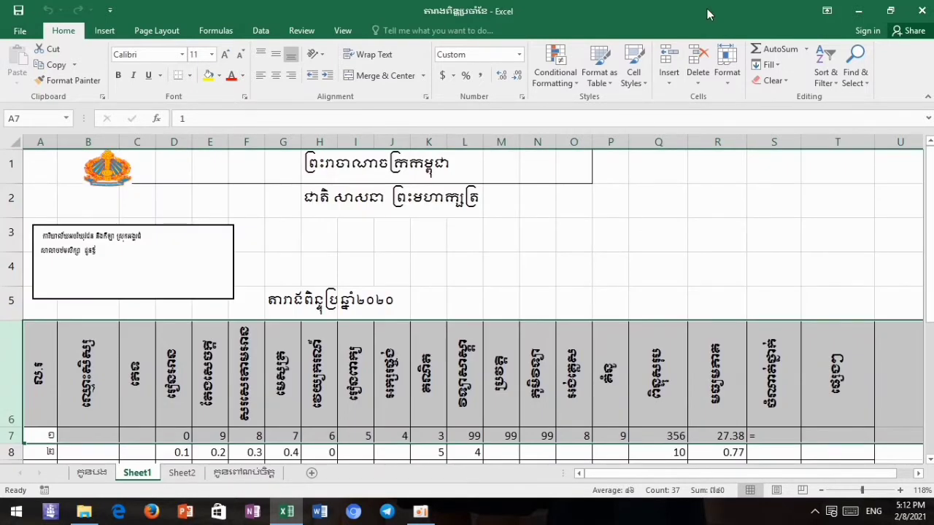
scroll(659, 351, down, 1)
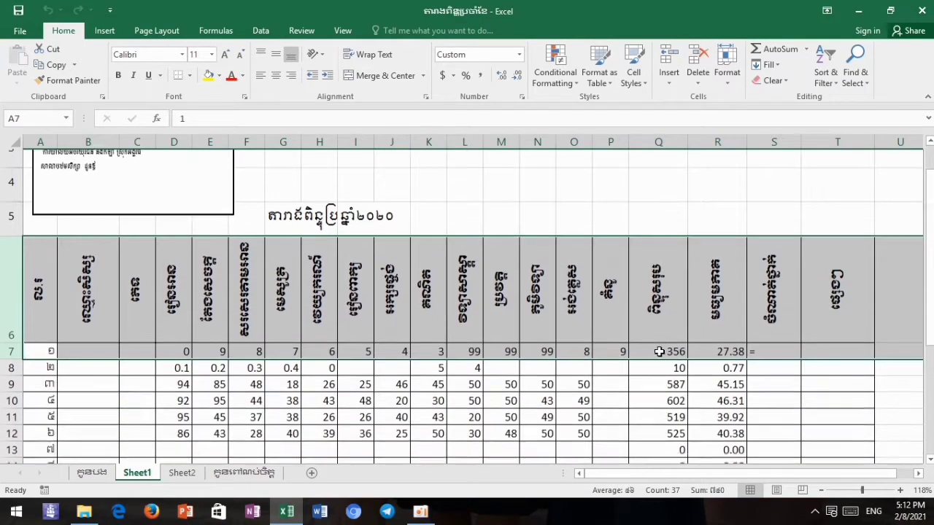
scroll(658, 352, down, 1)
scroll(655, 350, down, 1)
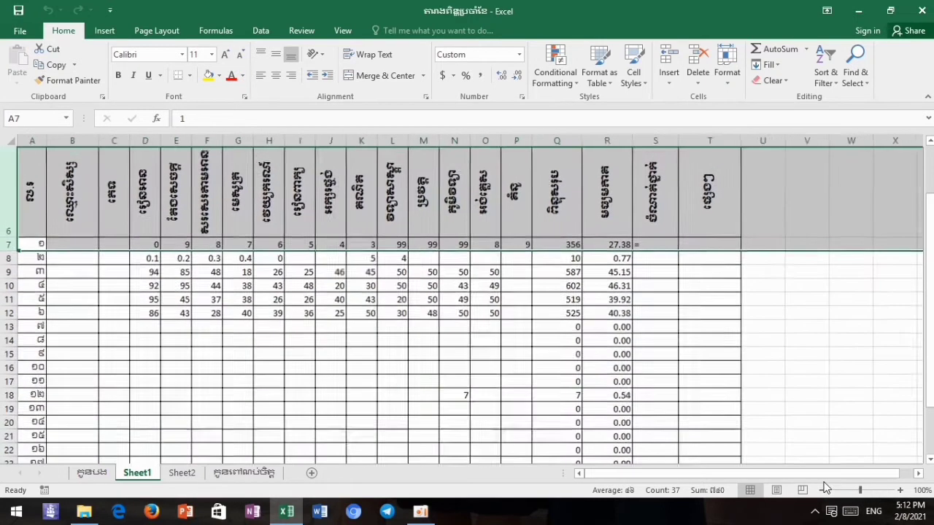
Step: Zoom the sheet to 100% and review the averages in column R
click(823, 489)
click(822, 490)
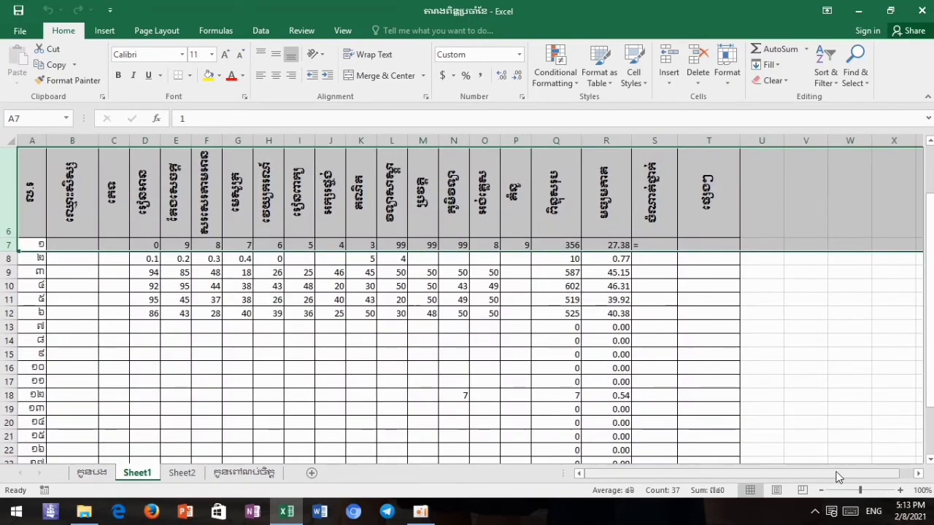
scroll(840, 469, up, 2)
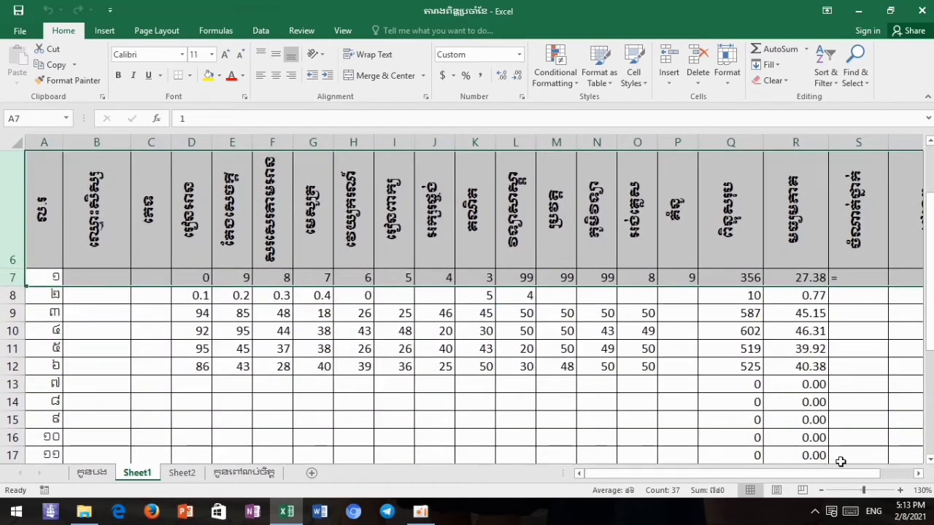
scroll(823, 393, down, 1)
scroll(823, 398, down, 1)
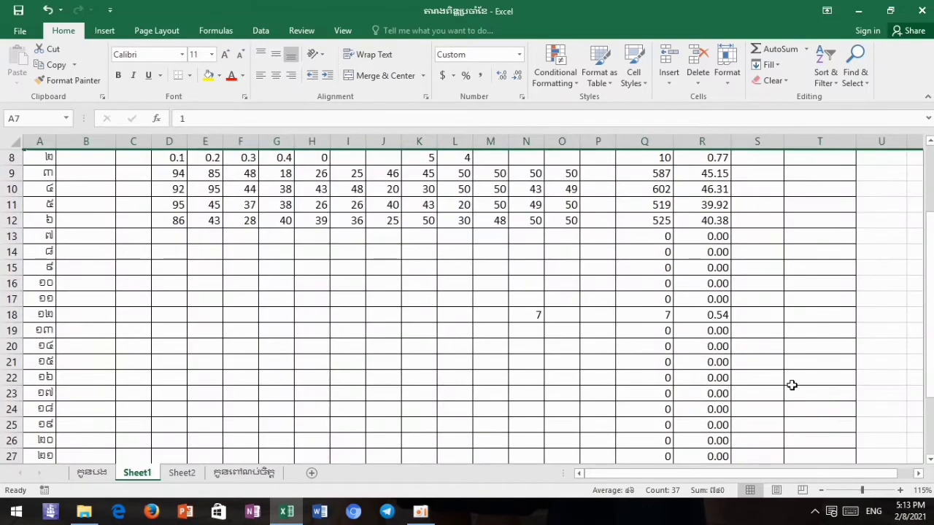
scroll(788, 376, up, 3)
scroll(787, 376, down, 1)
Step: Start the formula =rank( in cell S7 beside the first average
click(755, 329)
text(=)
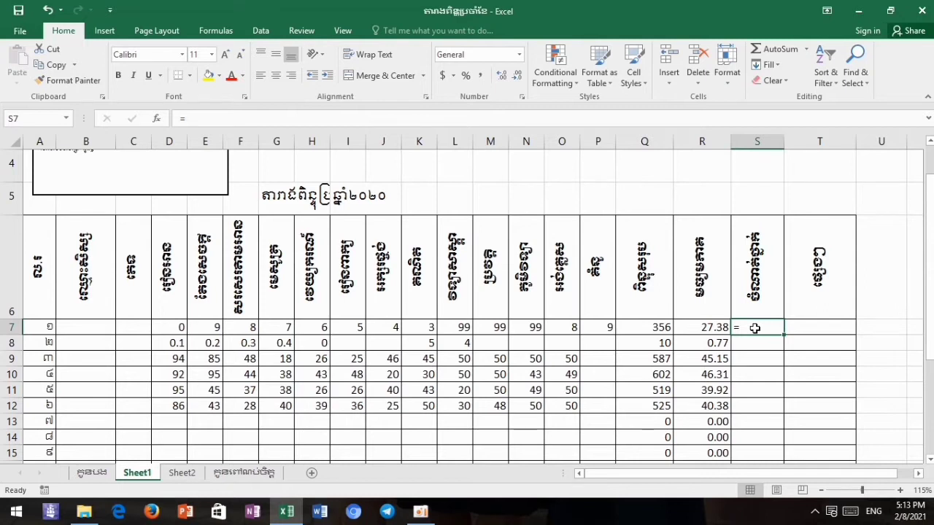
text(=)
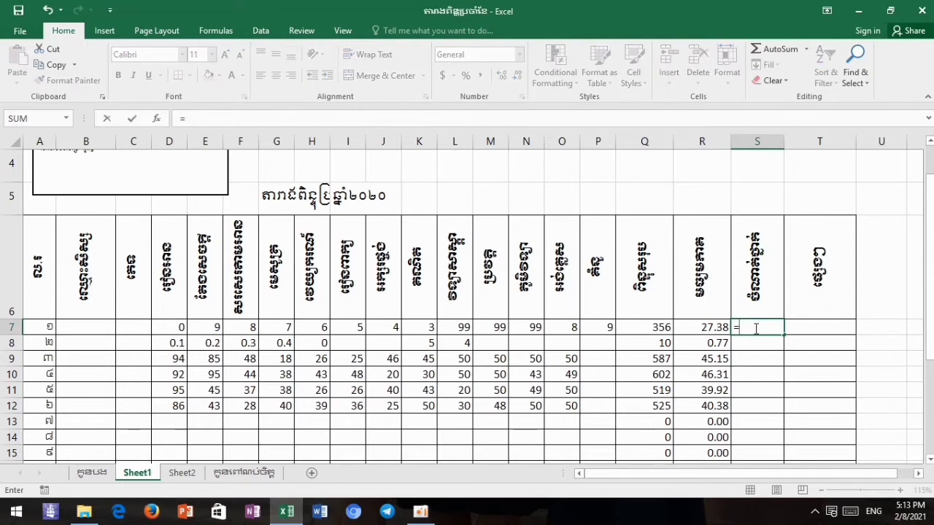
text(r)
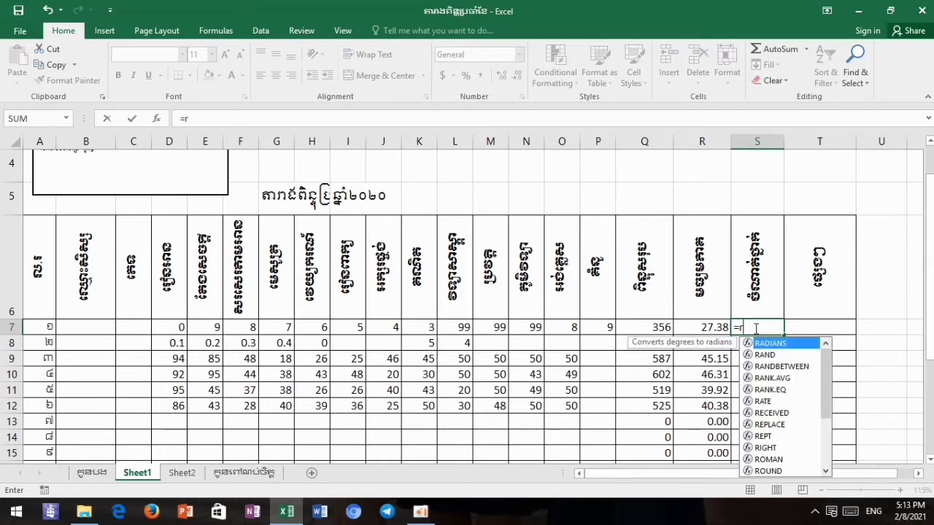
text(ank)
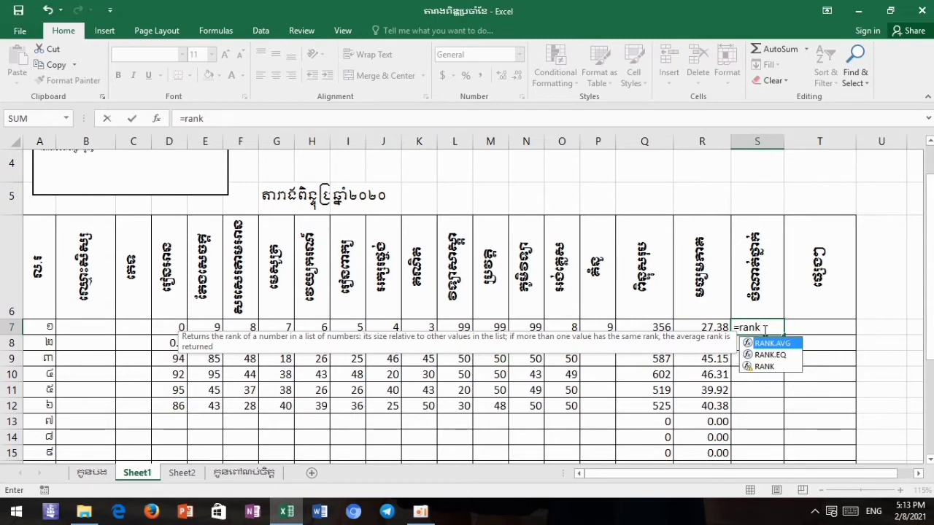
text(()
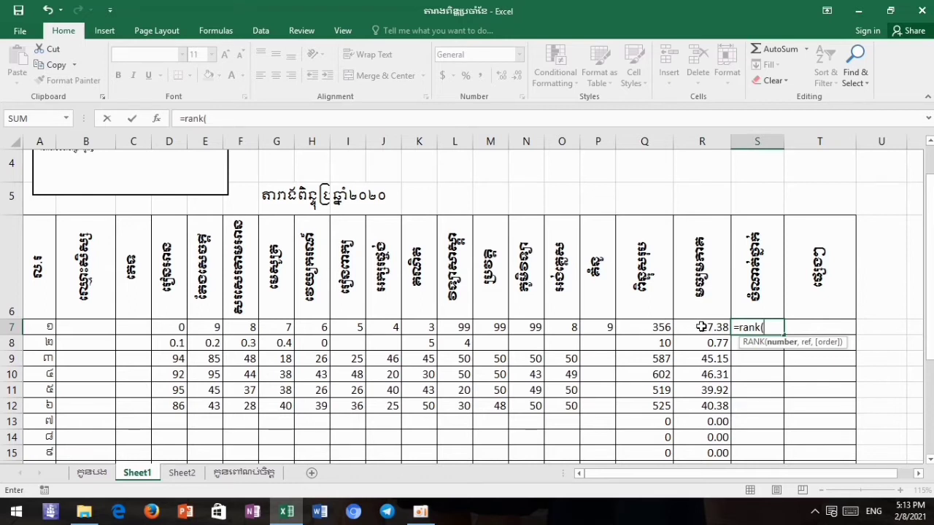
Step: Complete S7 as =rank(R7,R7:R33) and confirm it, returning rank 5
click(701, 327)
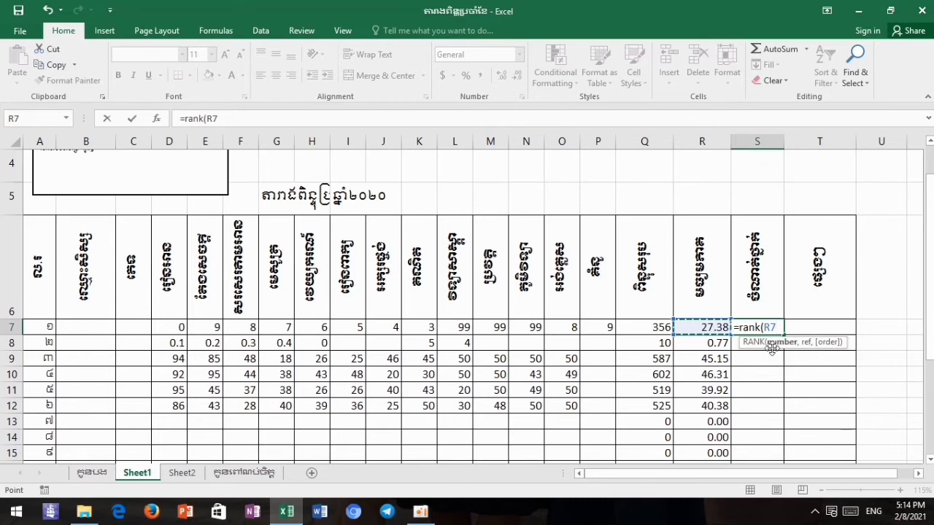
text(,)
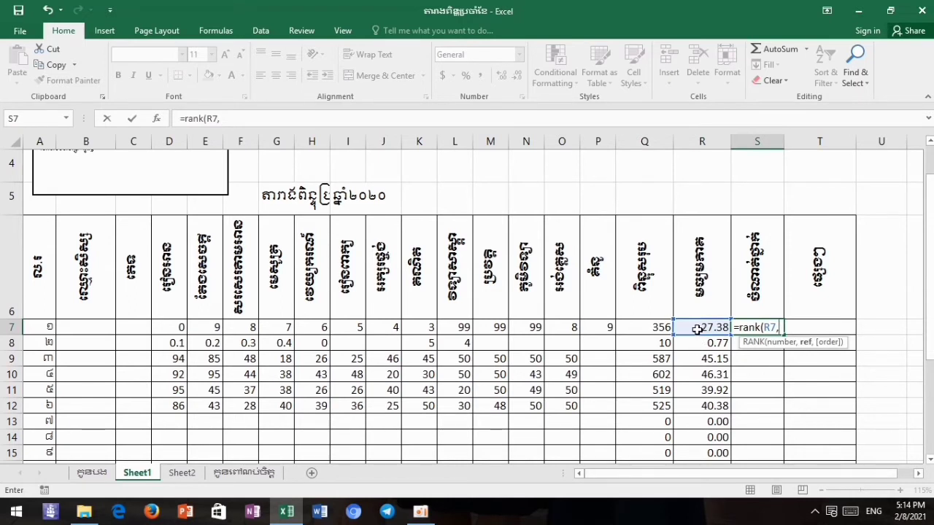
drag(697, 329, 695, 400)
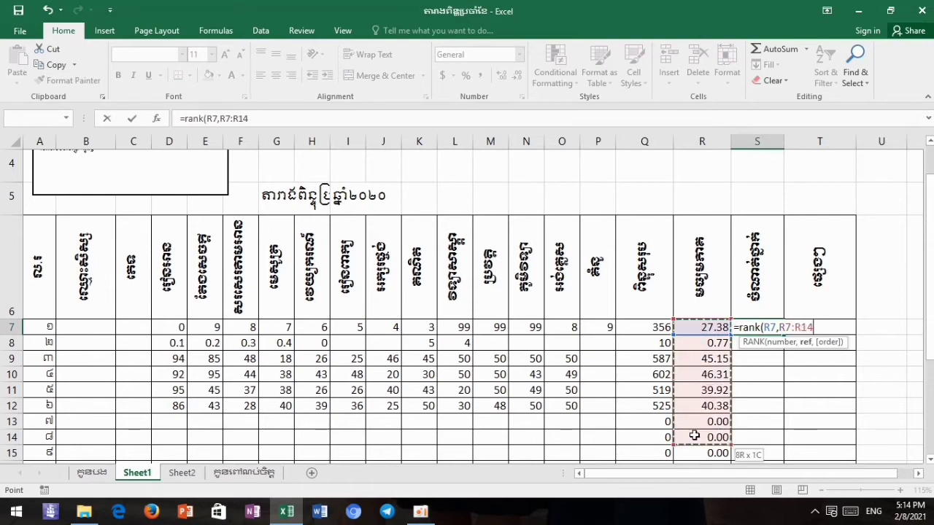
mouse_move(695, 400)
mouse_down()
mouse_move(696, 466)
mouse_move(698, 413)
mouse_up()
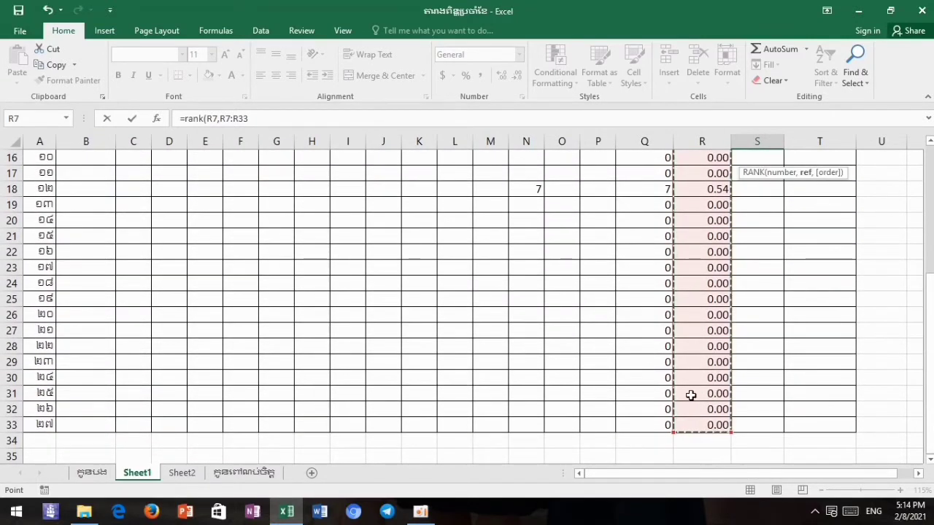
scroll(690, 394, up, 2)
scroll(685, 391, up, 3)
scroll(682, 387, down, 1)
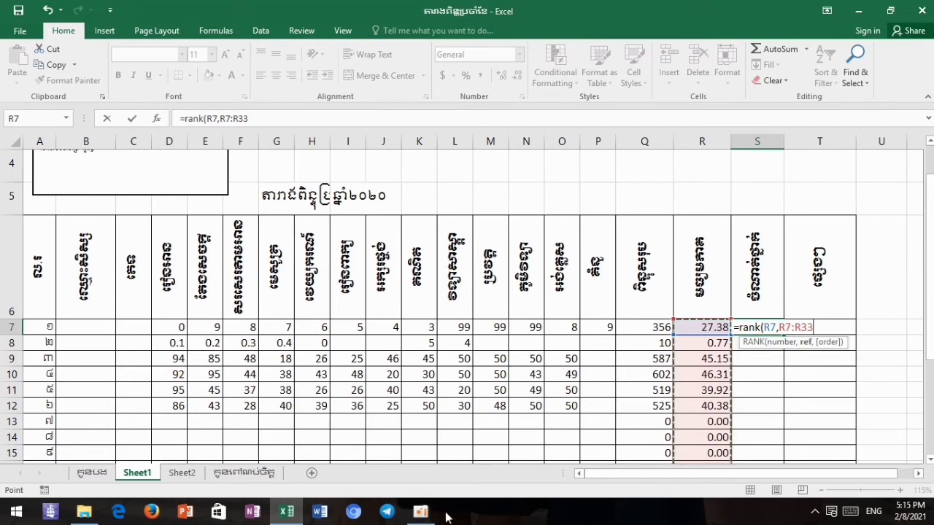
mouse_move(427, 518)
text())
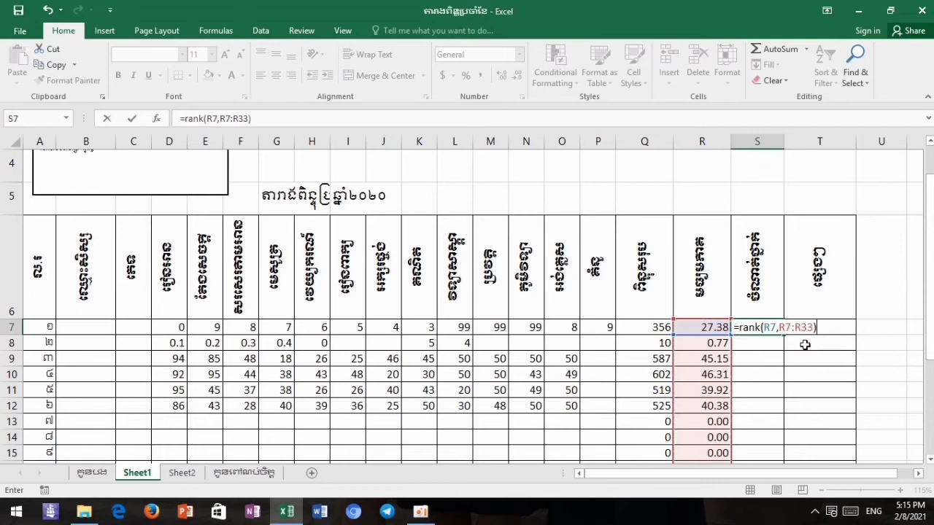
key(Return)
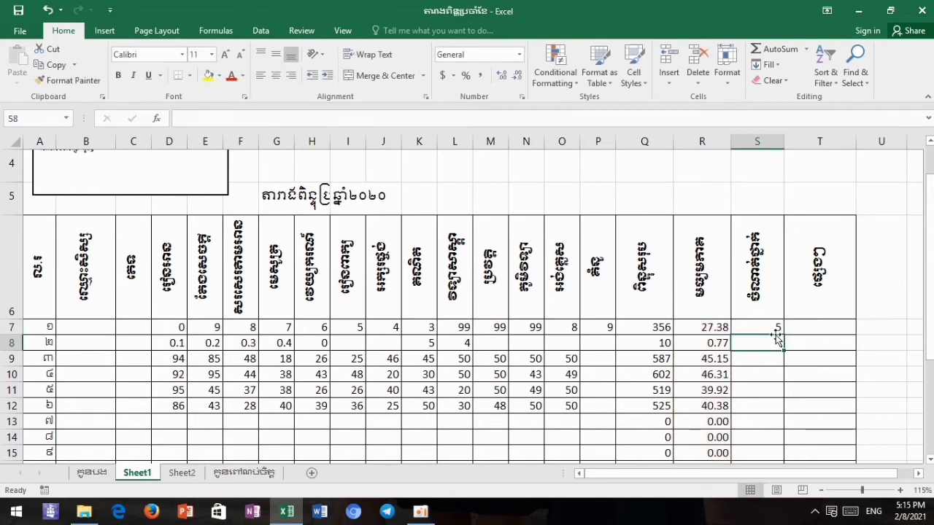
Step: Select the RANK formula cell S7 and look down the ranking column
click(761, 322)
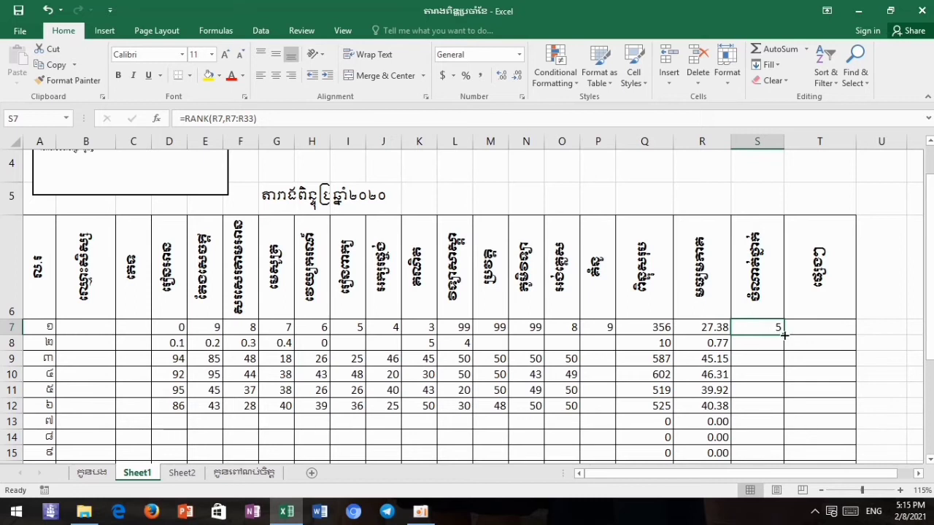
scroll(752, 327, down, 3)
scroll(750, 327, down, 4)
scroll(750, 327, down, 1)
scroll(750, 327, up, 7)
scroll(750, 327, up, 2)
scroll(721, 369, down, 2)
scroll(700, 288, up, 2)
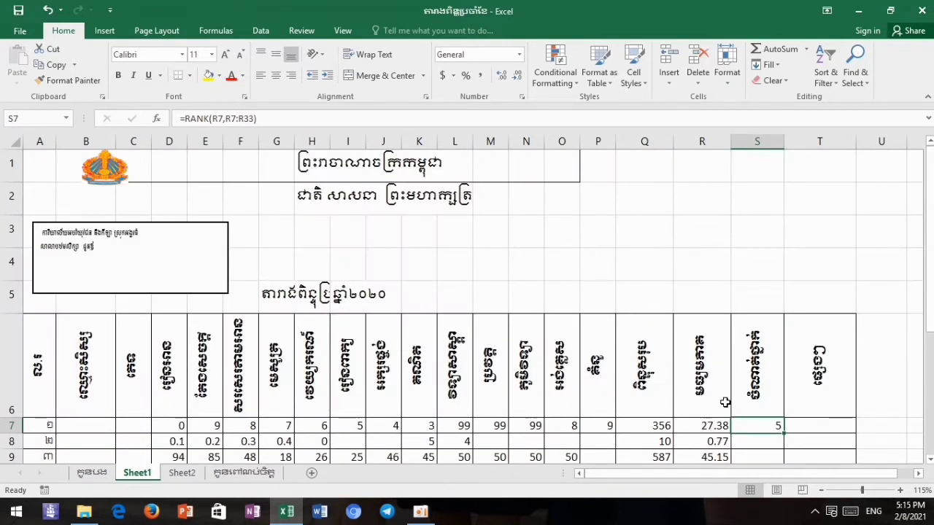
scroll(723, 404, down, 1)
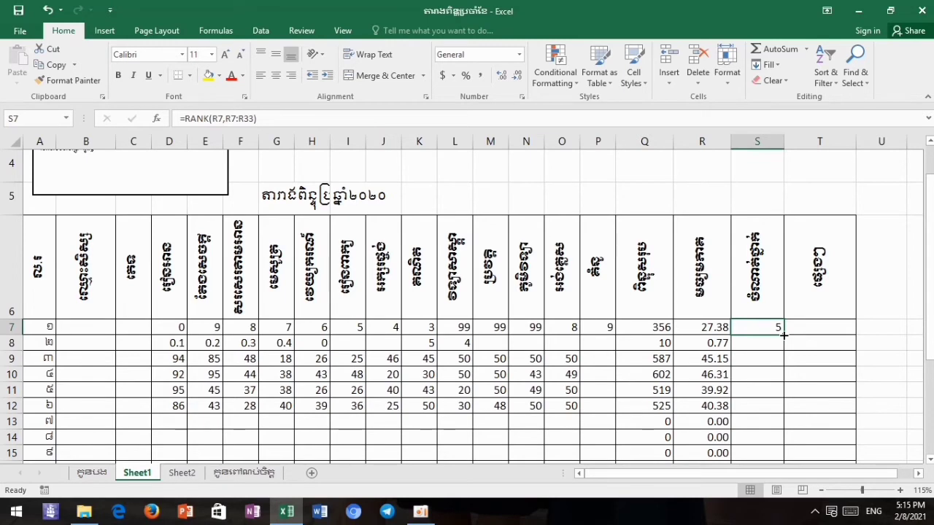
Step: Fill the S7 formula down to S33, producing ranks like 5, 5, 2, 1
drag(784, 334, 783, 447)
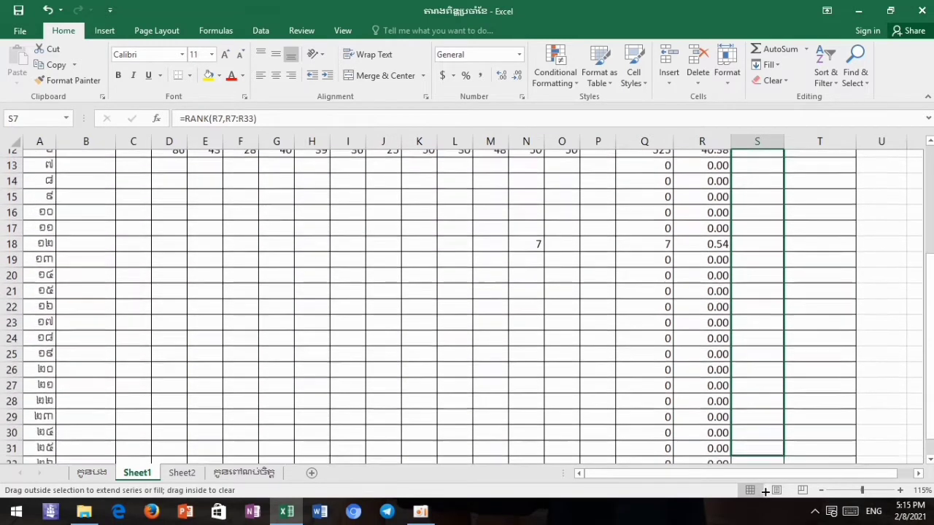
drag(782, 447, 771, 430)
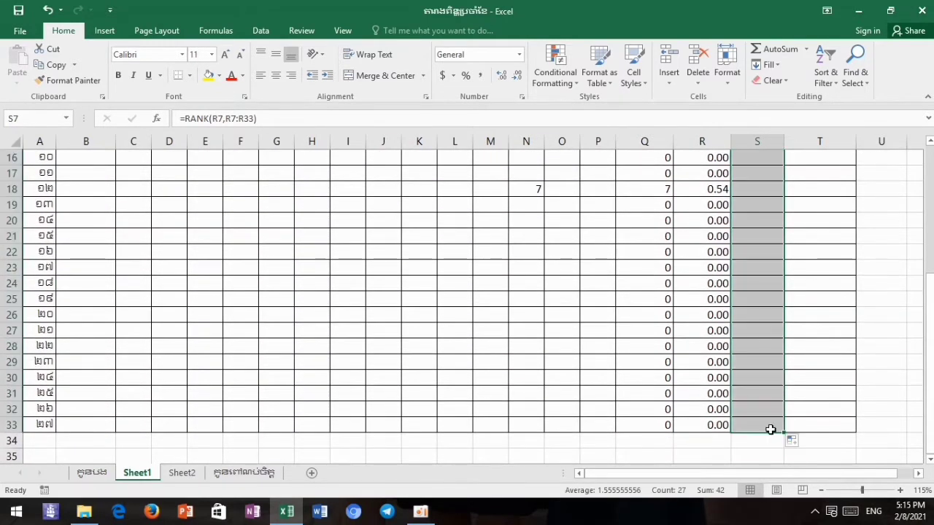
scroll(771, 429, up, 2)
scroll(770, 430, up, 3)
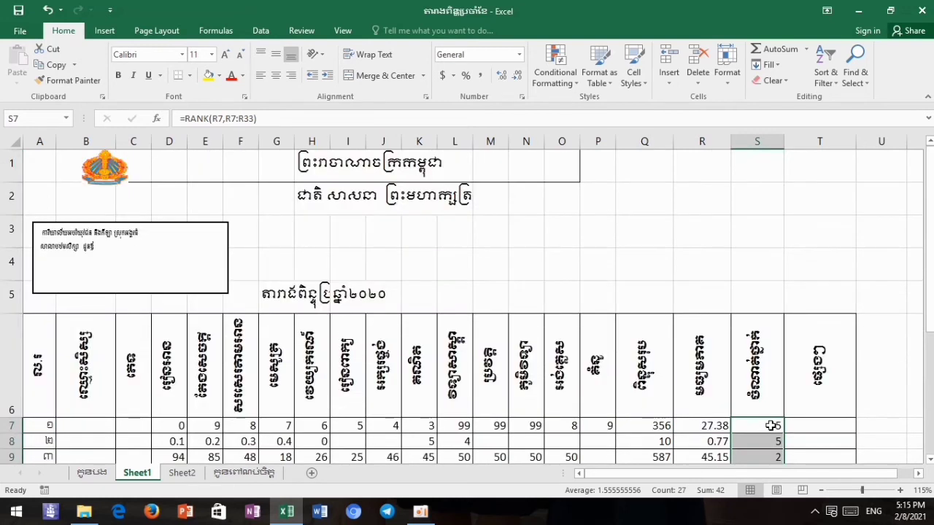
scroll(770, 426, down, 2)
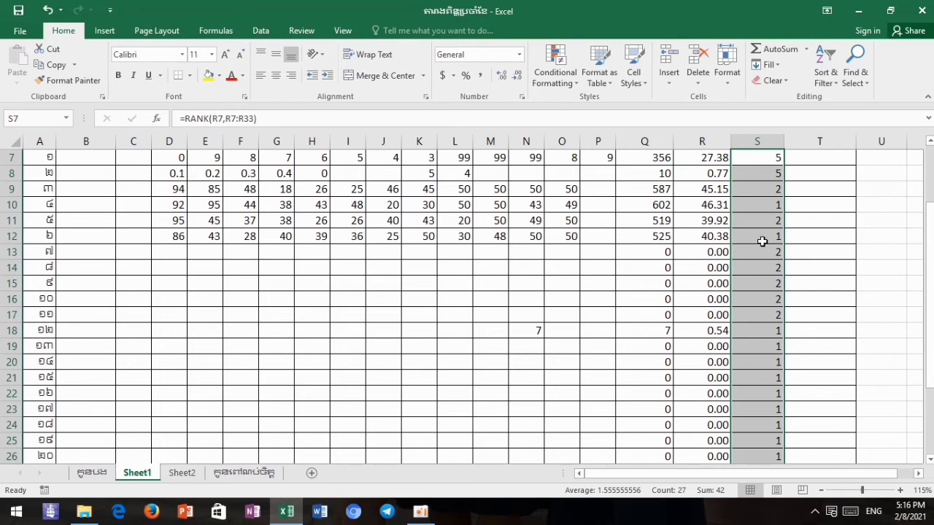
scroll(759, 240, up, 2)
scroll(729, 376, down, 1)
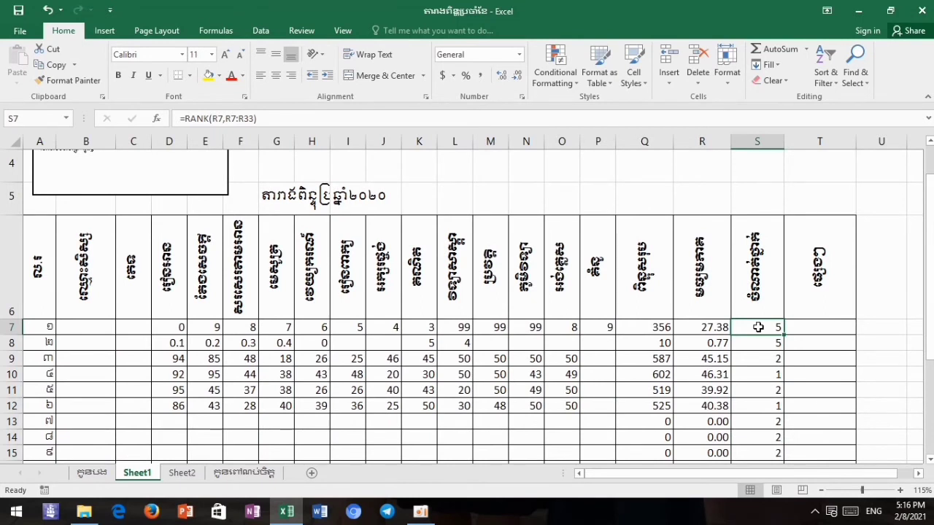
Step: Re-enter =rank(R7,R7:R33) in S7 and confirm it
text(=rank)
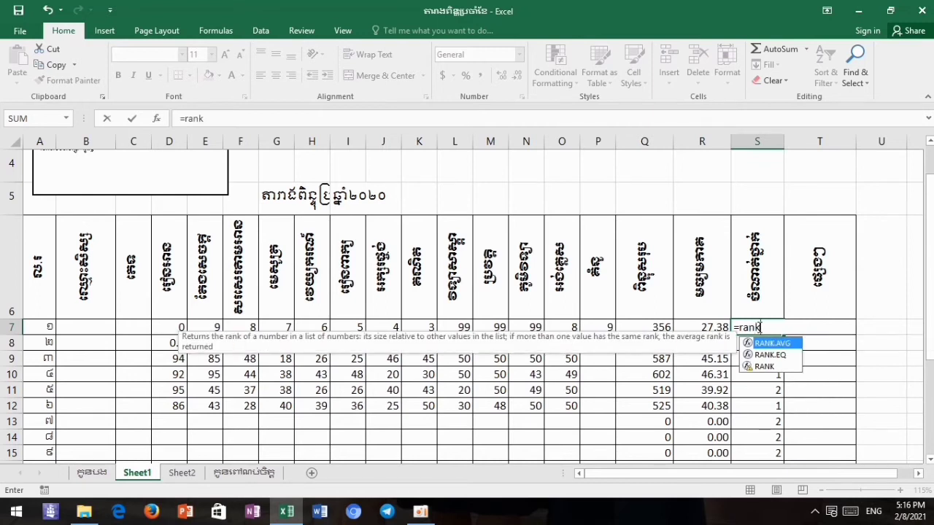
text(()
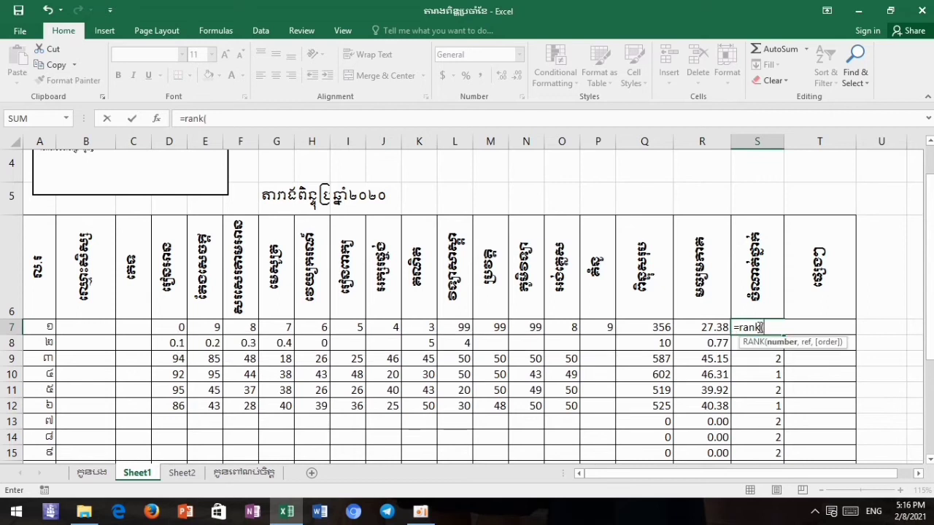
click(704, 327)
text(,)
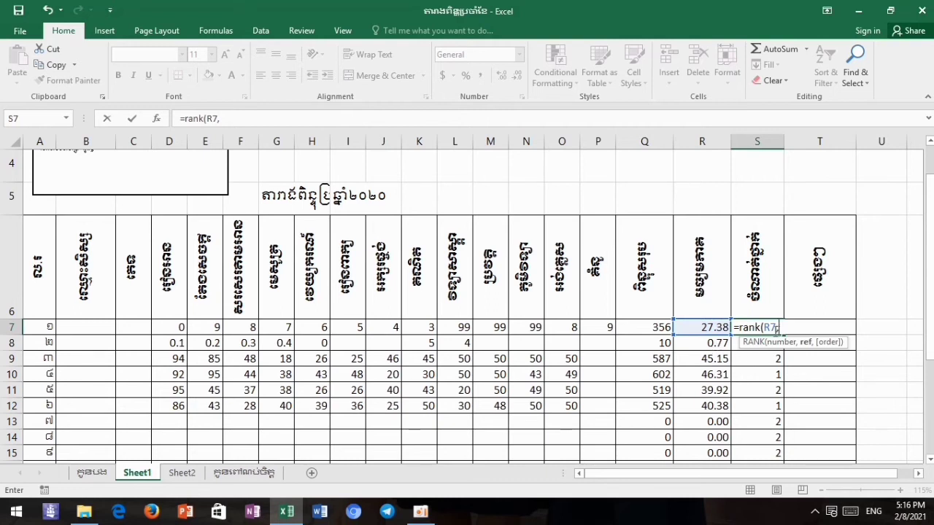
mouse_move(694, 327)
mouse_down()
mouse_move(704, 475)
mouse_move(698, 413)
mouse_up()
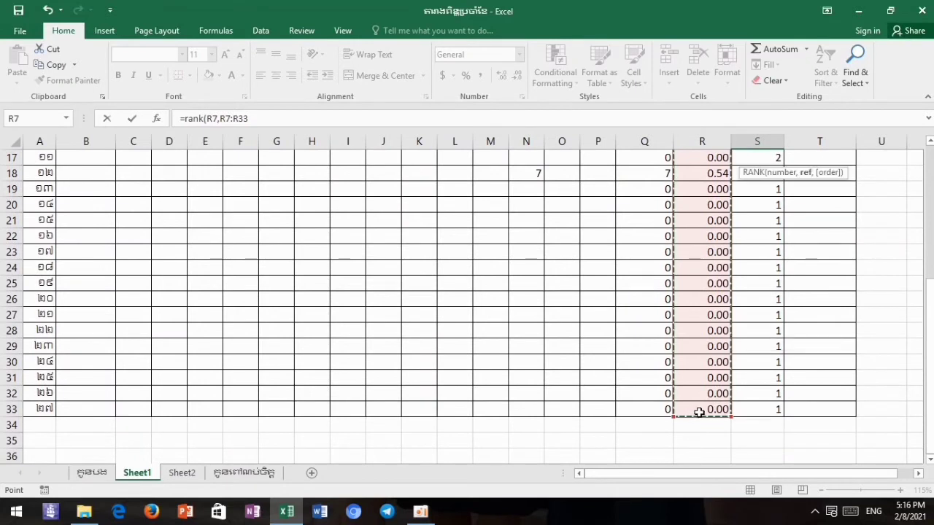
scroll(698, 412, up, 2)
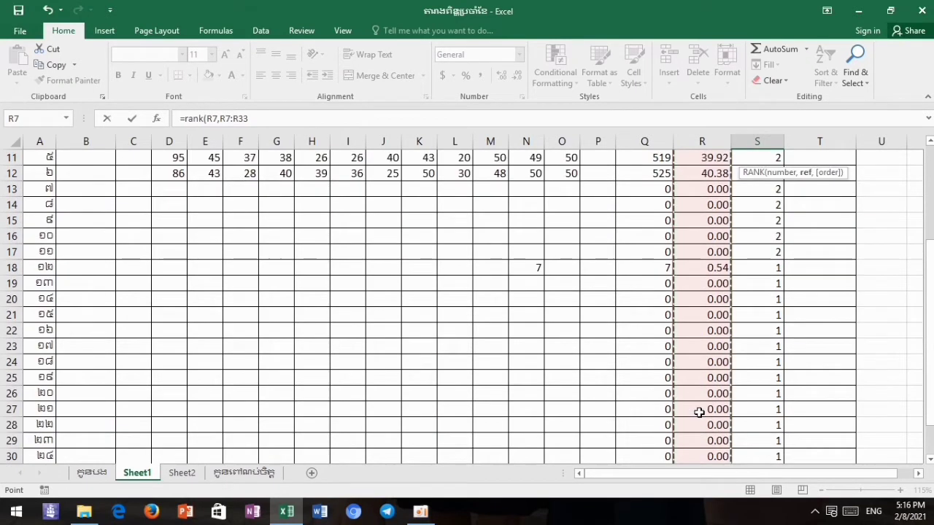
scroll(698, 412, up, 3)
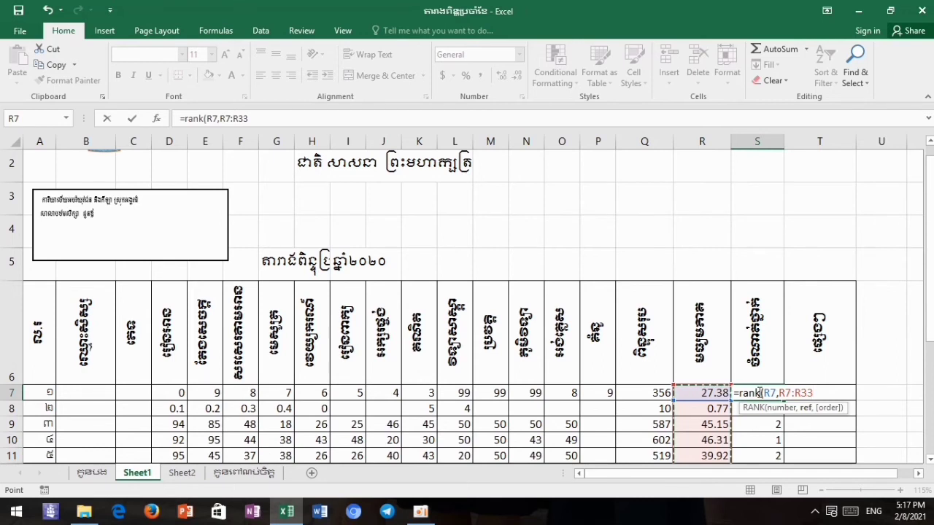
text())
key(Return)
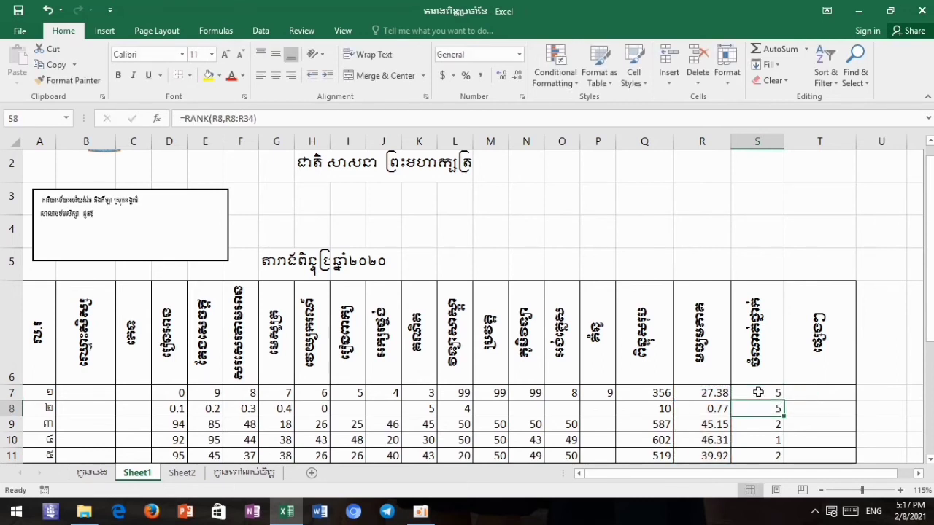
Step: Copy the S7 RANK formula down through S33, then reselect S7
click(758, 392)
drag(784, 397, 781, 475)
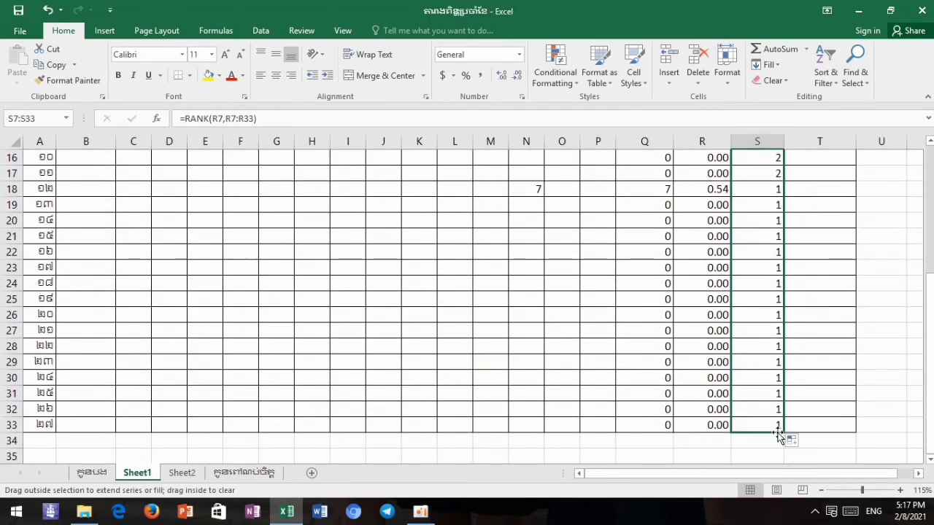
drag(780, 475, 779, 435)
scroll(779, 435, up, 2)
scroll(773, 419, up, 3)
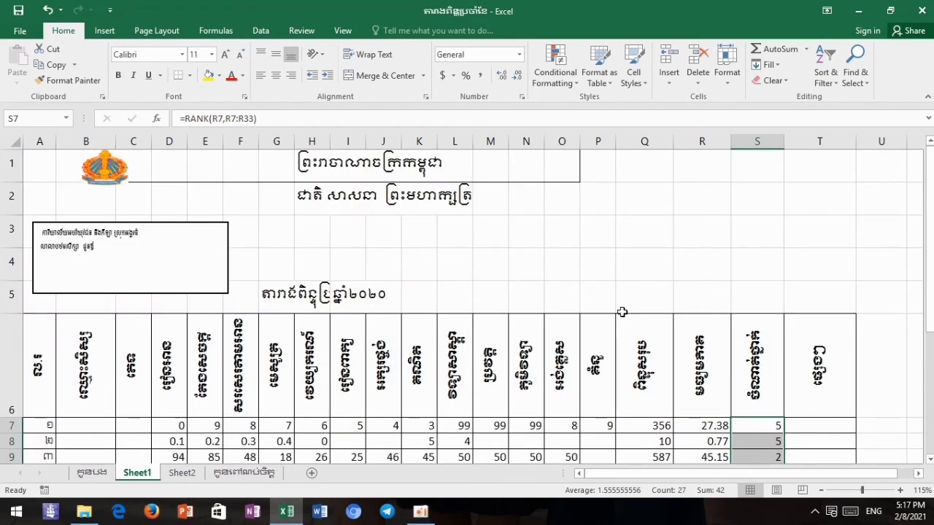
click(742, 424)
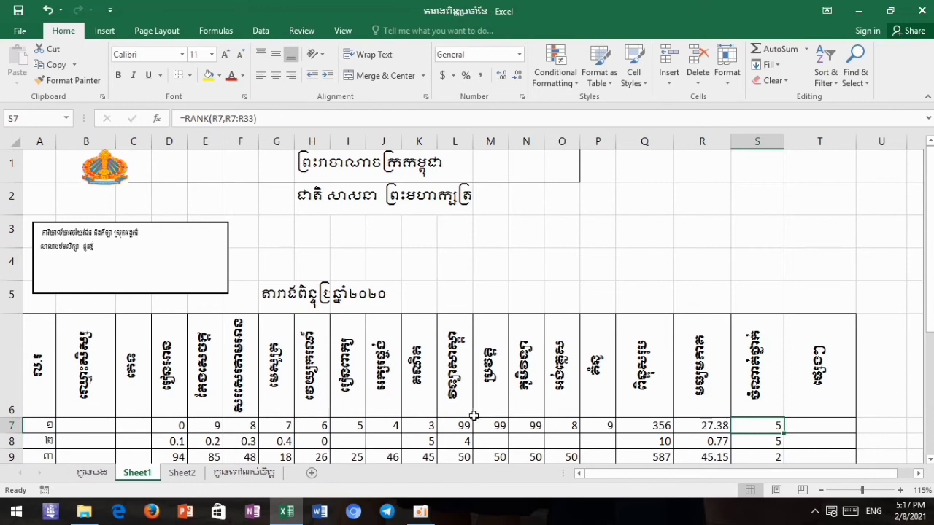
scroll(493, 403, down, 2)
scroll(493, 404, up, 2)
scroll(541, 376, down, 1)
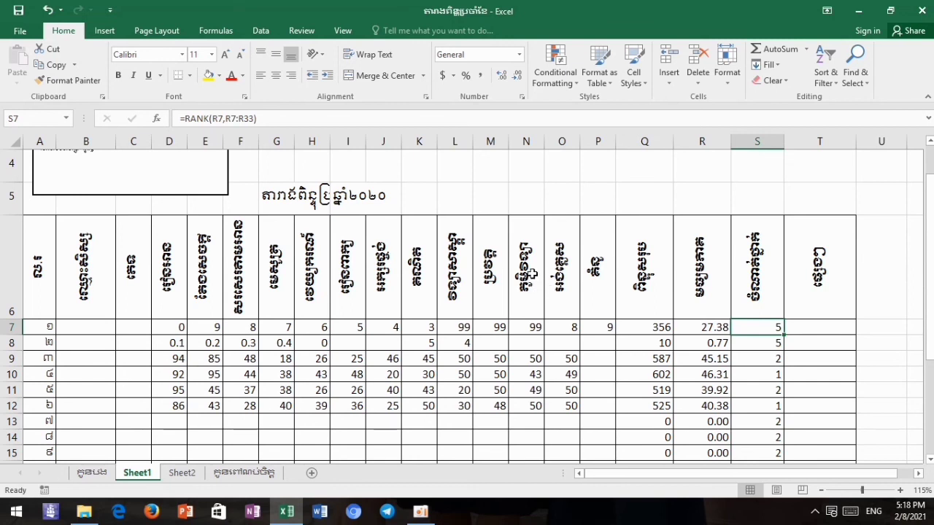
scroll(533, 276, up, 1)
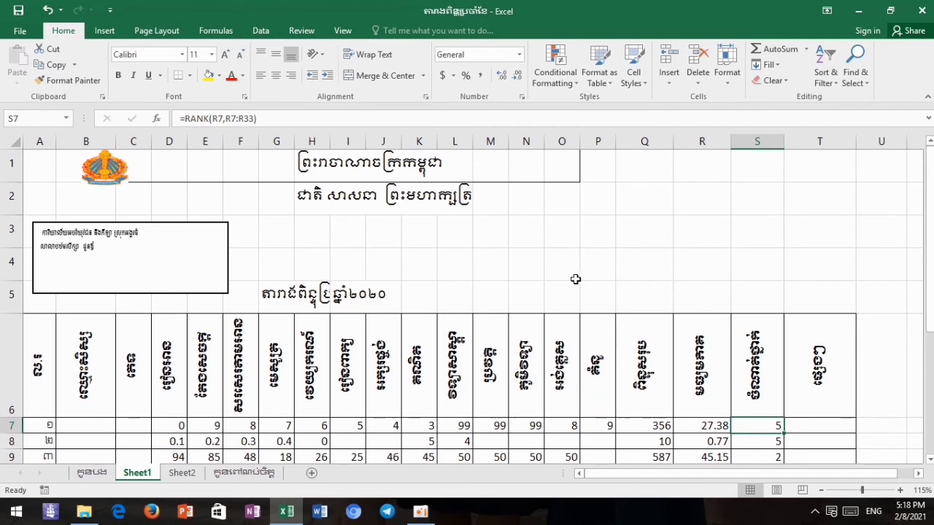
scroll(576, 279, down, 2)
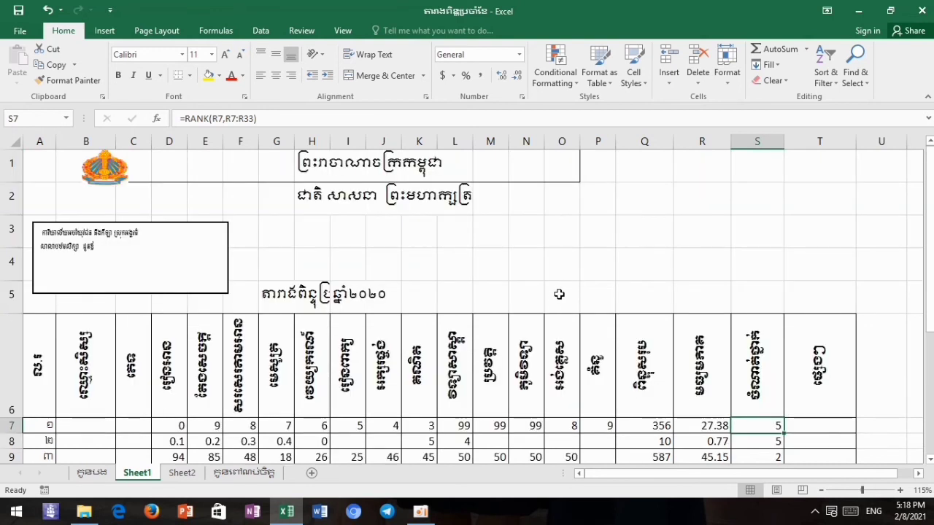